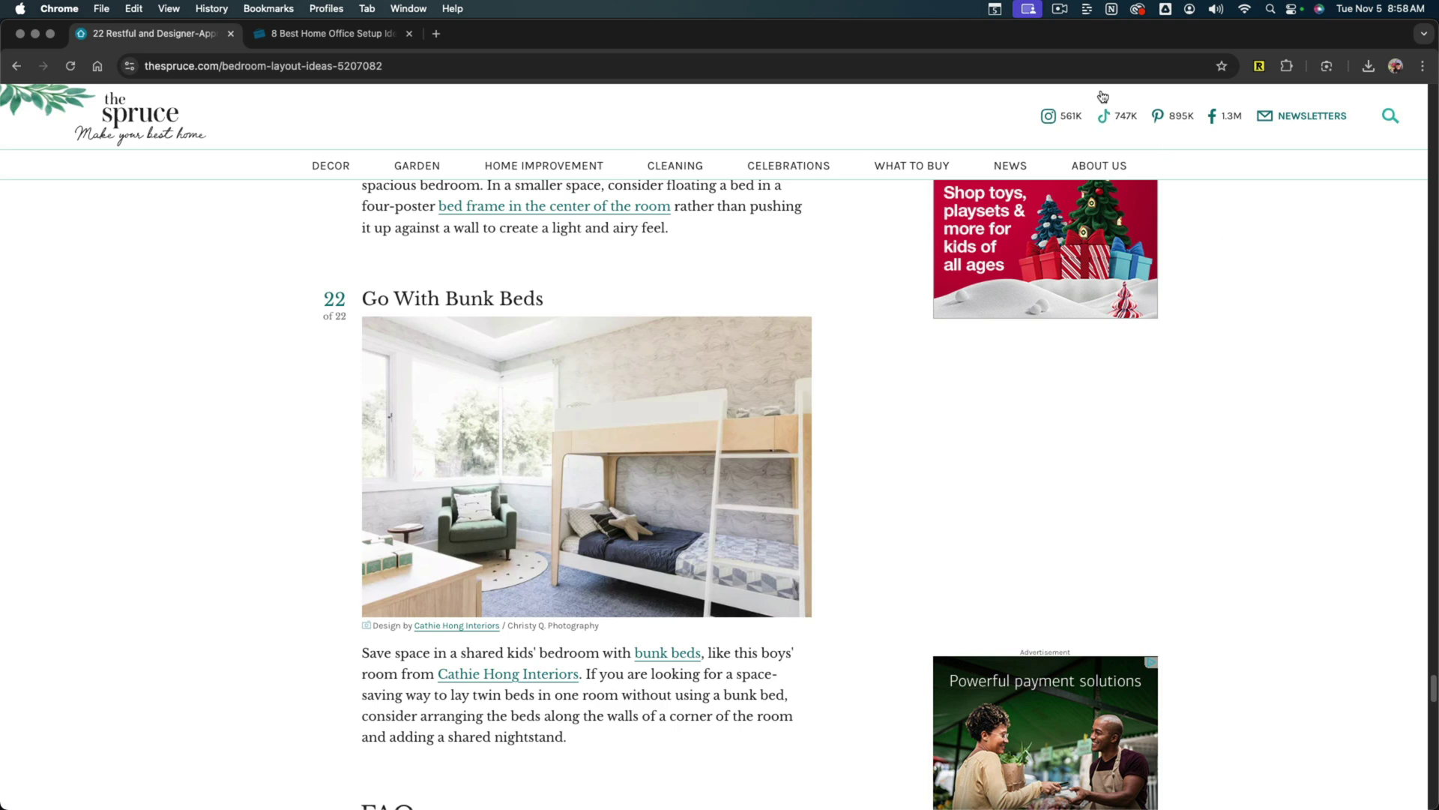
# - Open Chrome's three-dot menu over the bunk-beds article to reach the Google Lens option
pyautogui.click(1096, 66)
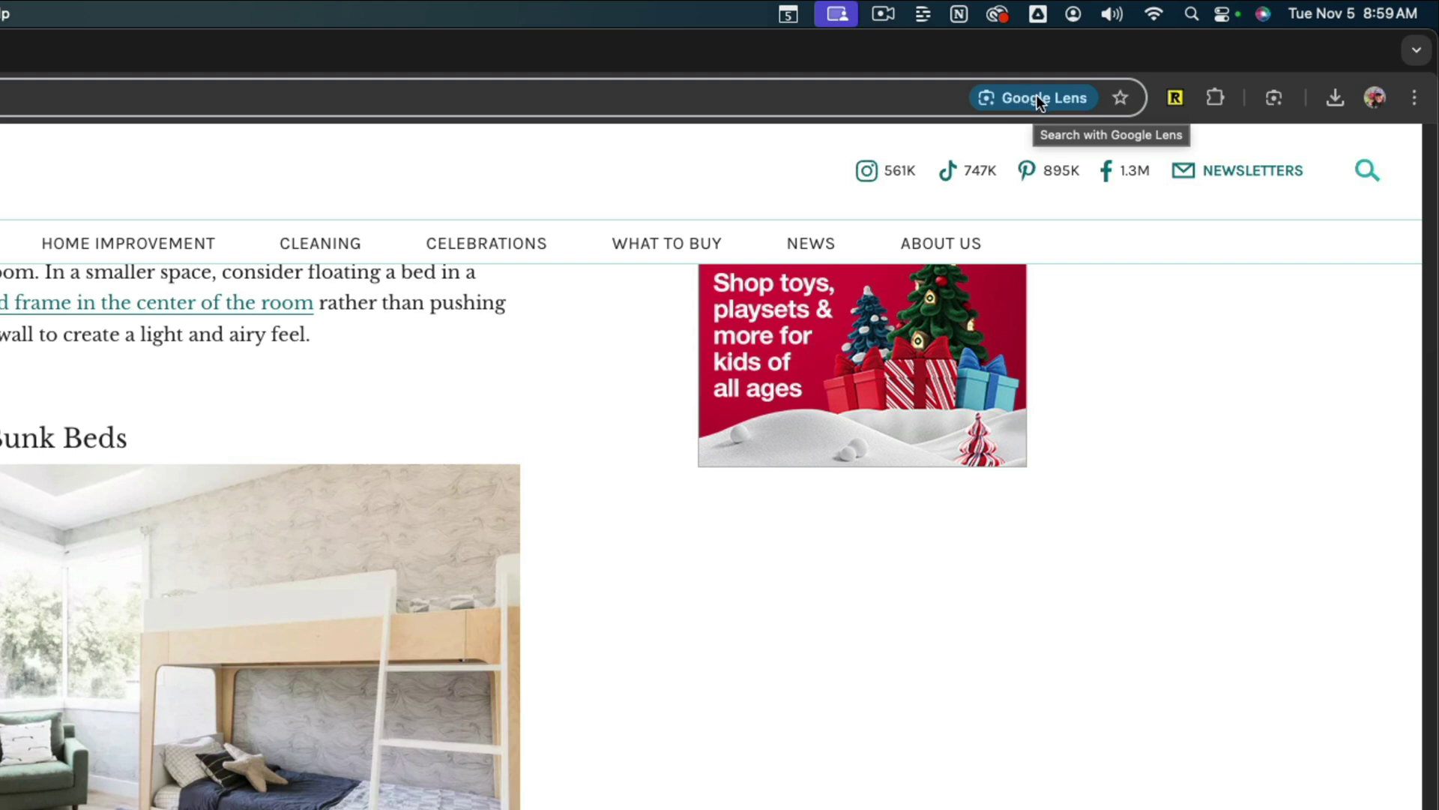
pyautogui.click(1414, 98)
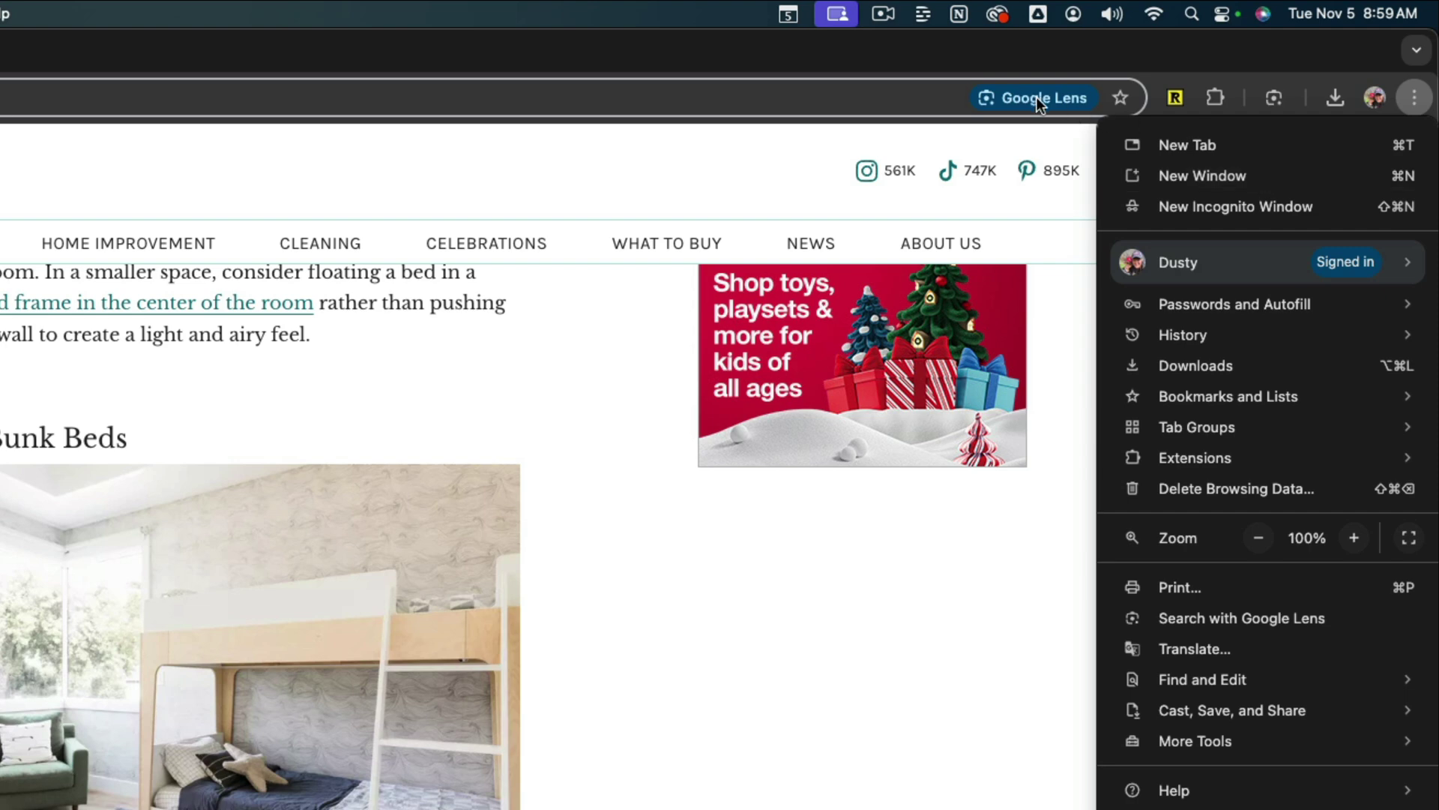
pyautogui.click(893, 533)
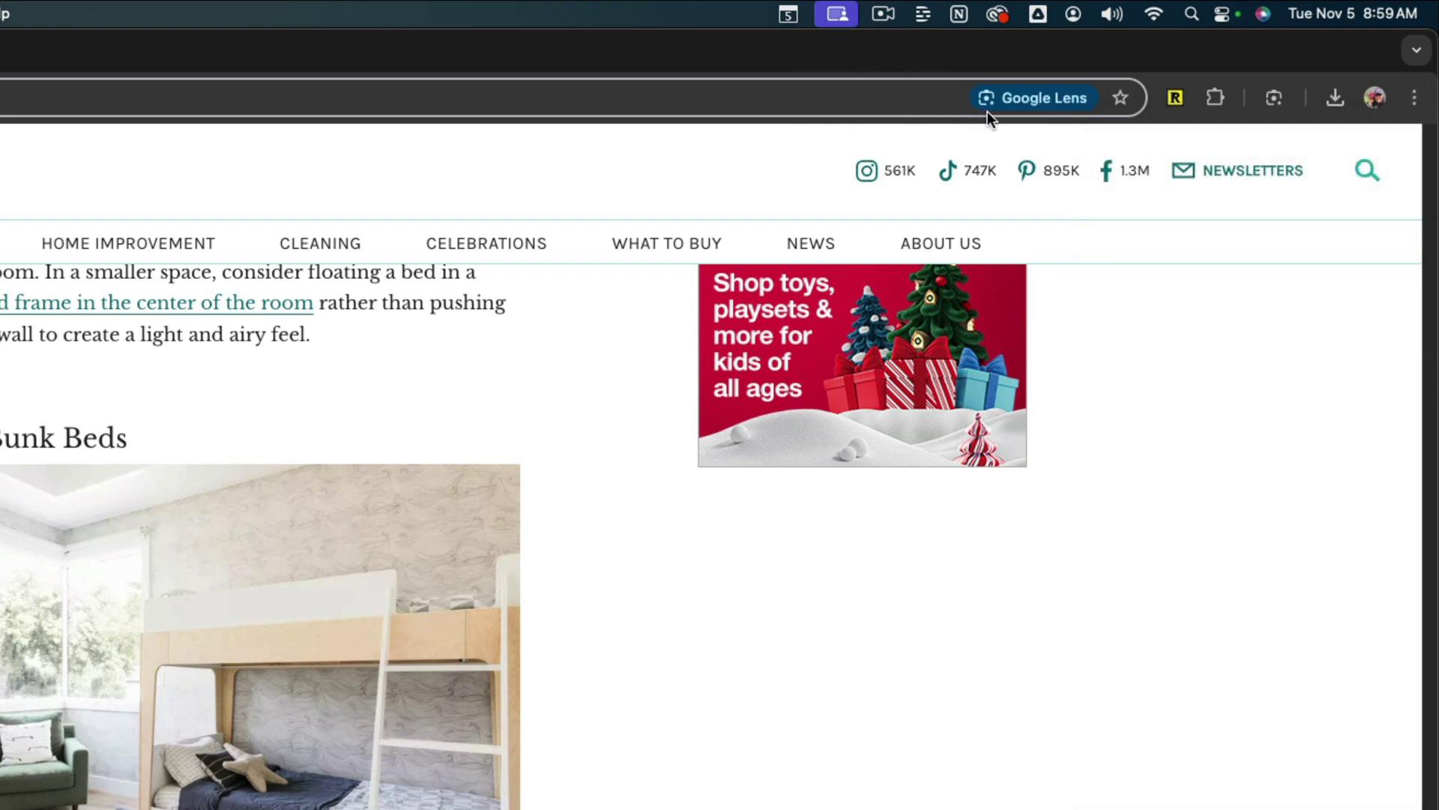
pyautogui.click(1415, 100)
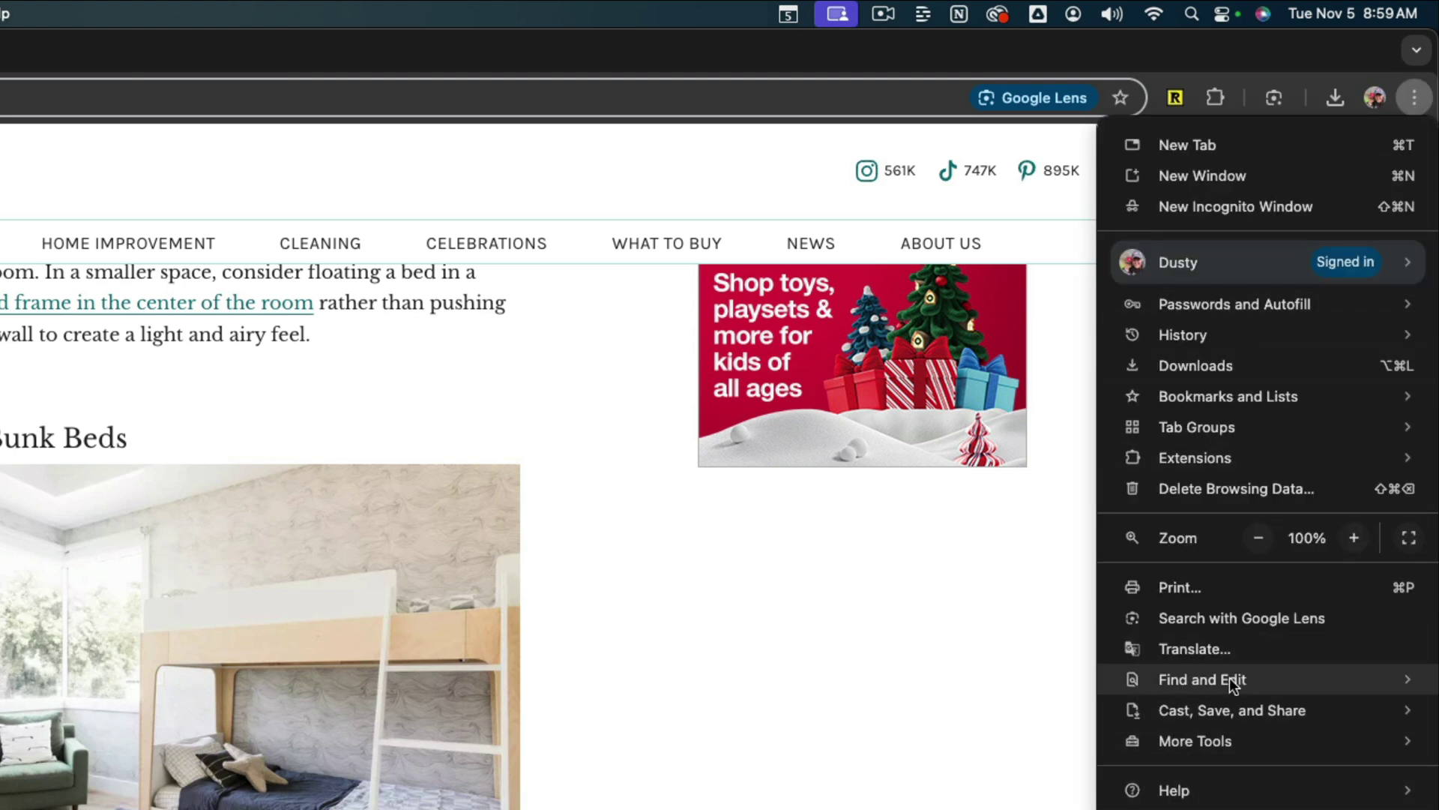
# - Search with Google Lens by boxing the green armchair, showing matches priced $164, $219 and $202
pyautogui.click(1186, 616)
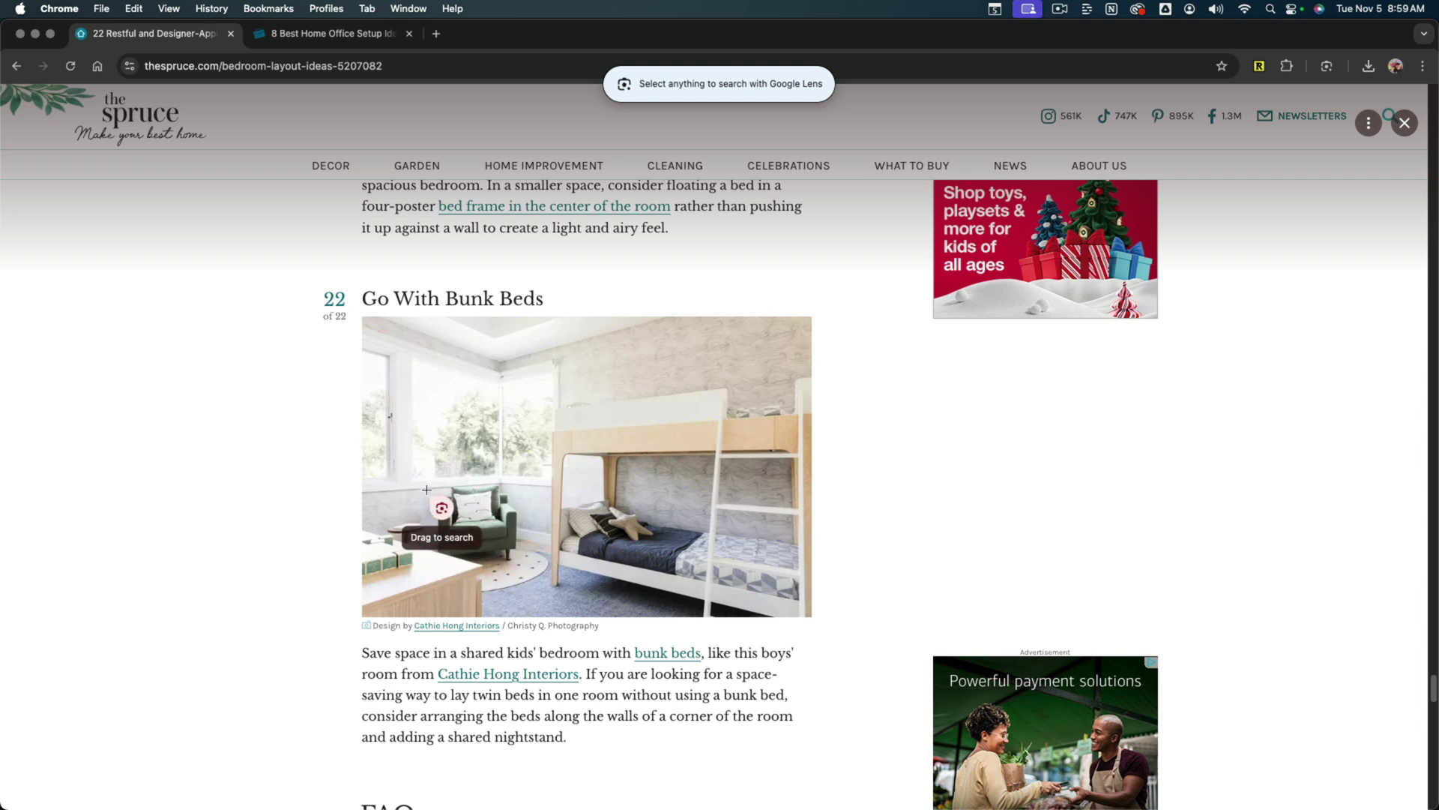
pyautogui.moveTo(433, 484)
pyautogui.mouseDown()
pyautogui.moveTo(438, 523)
pyautogui.moveTo(523, 565)
pyautogui.mouseUp()
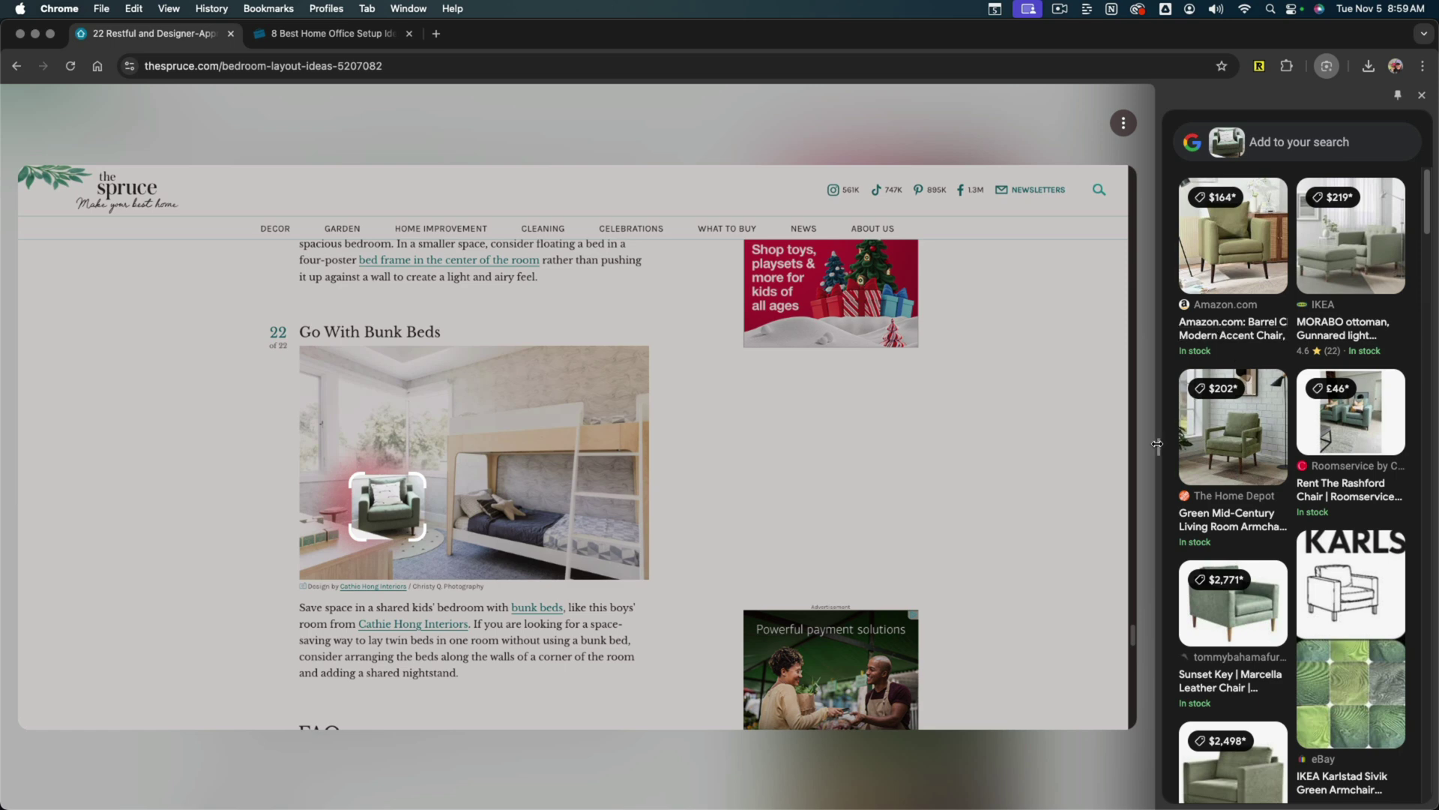
# - Widen the Lens side panel to three columns and scroll through the armchair matches
pyautogui.moveTo(1150, 445); pyautogui.dragTo(1030, 450)
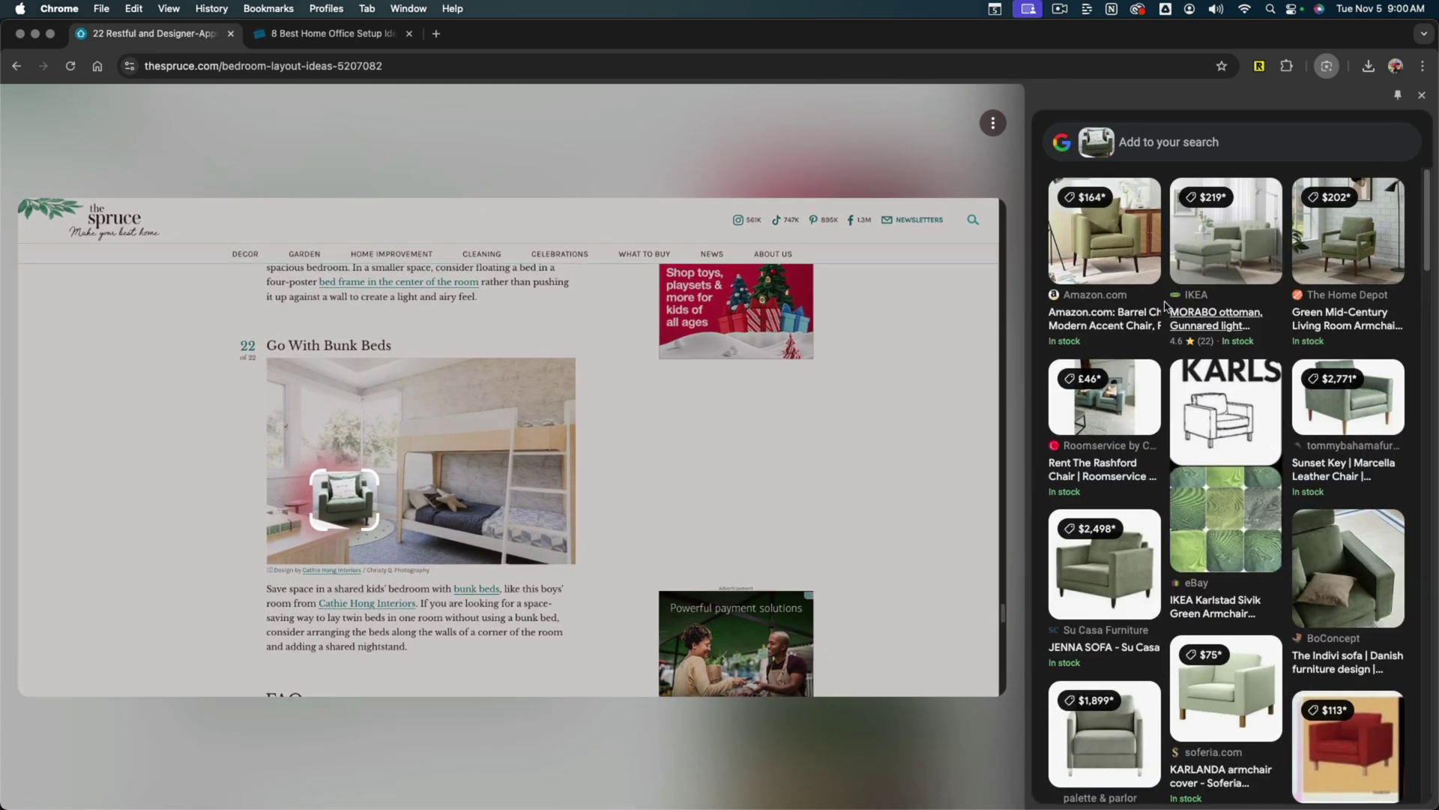
pyautogui.scroll(-10, 1186, 431)
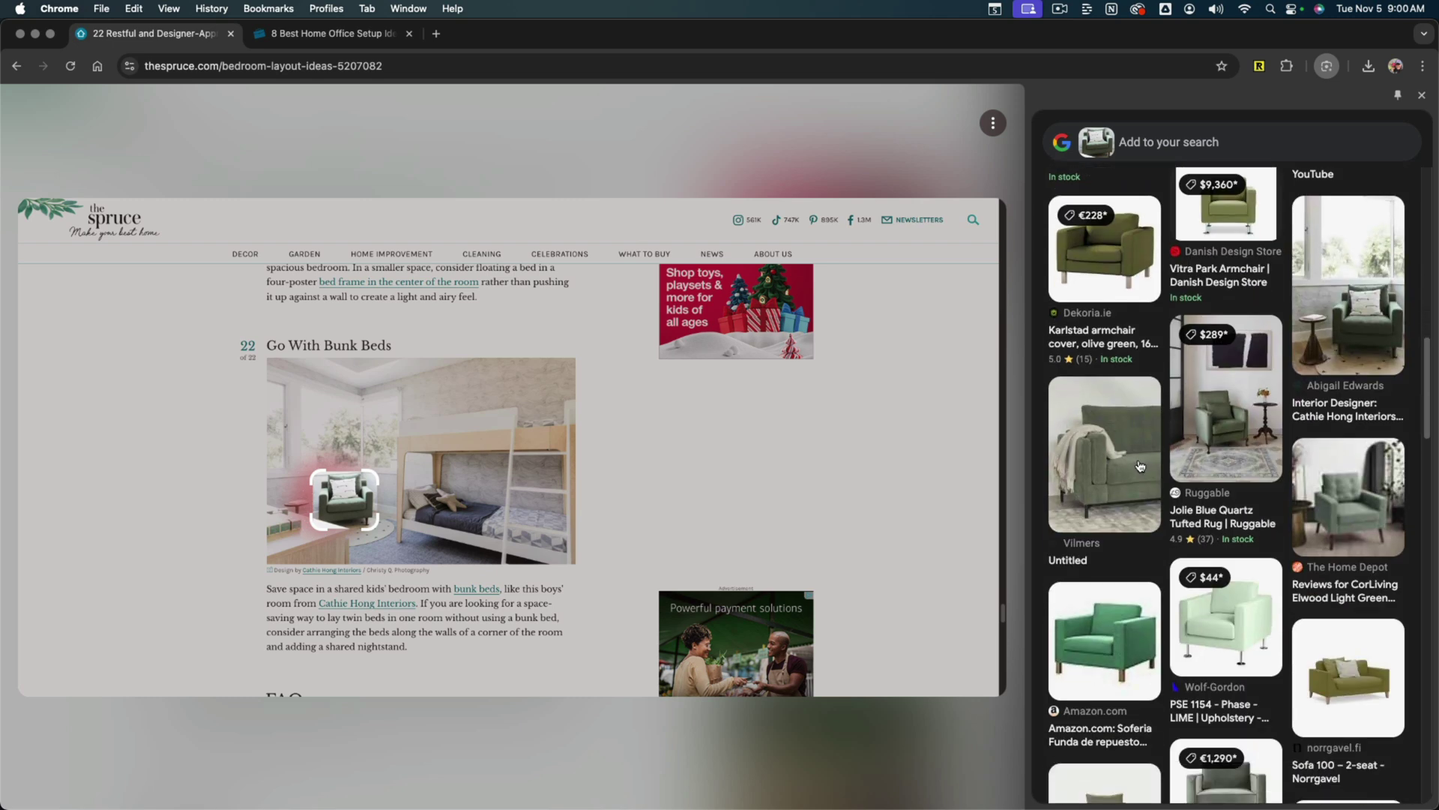
pyautogui.scroll(10, 1141, 466)
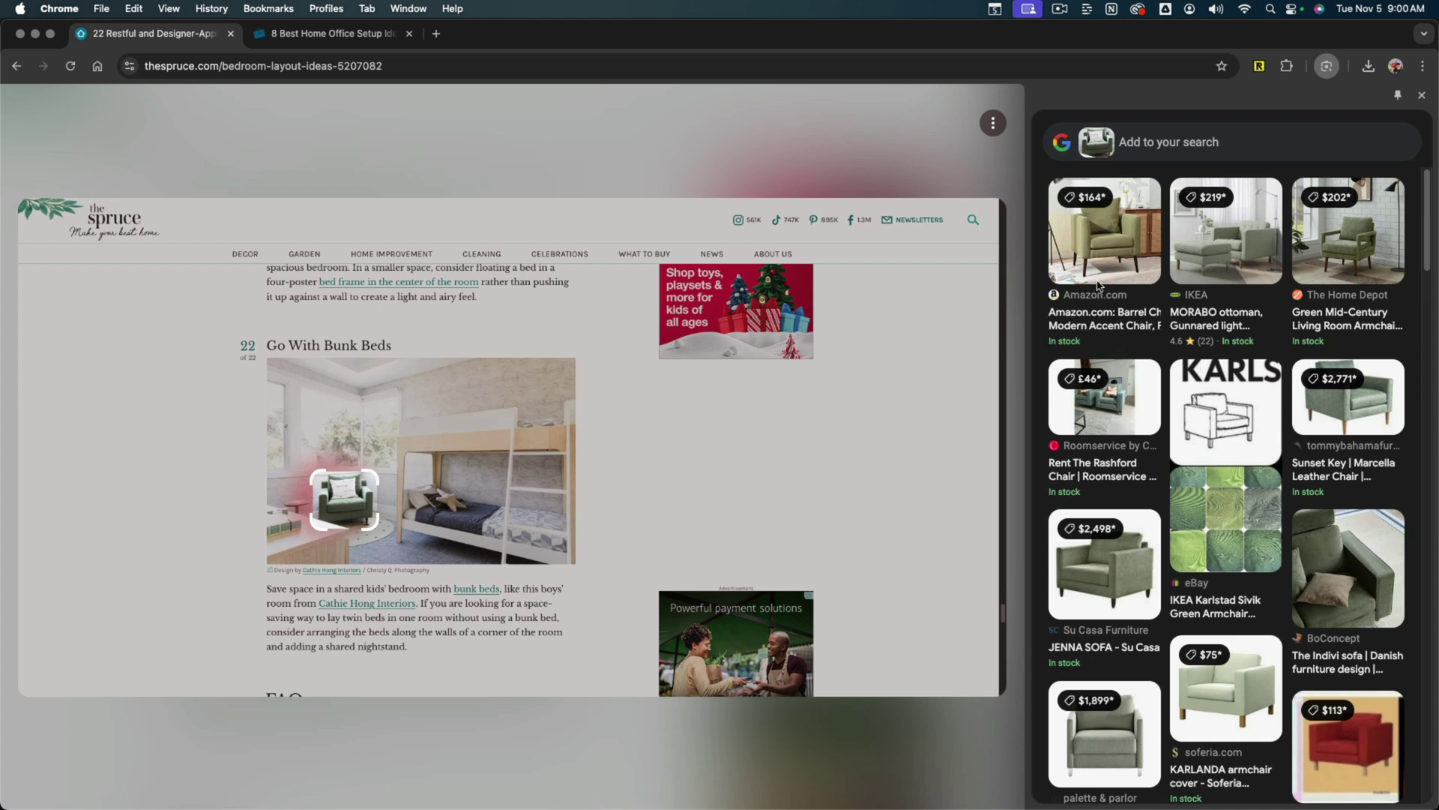
pyautogui.click(1142, 150)
pyautogui.write('Smaller')
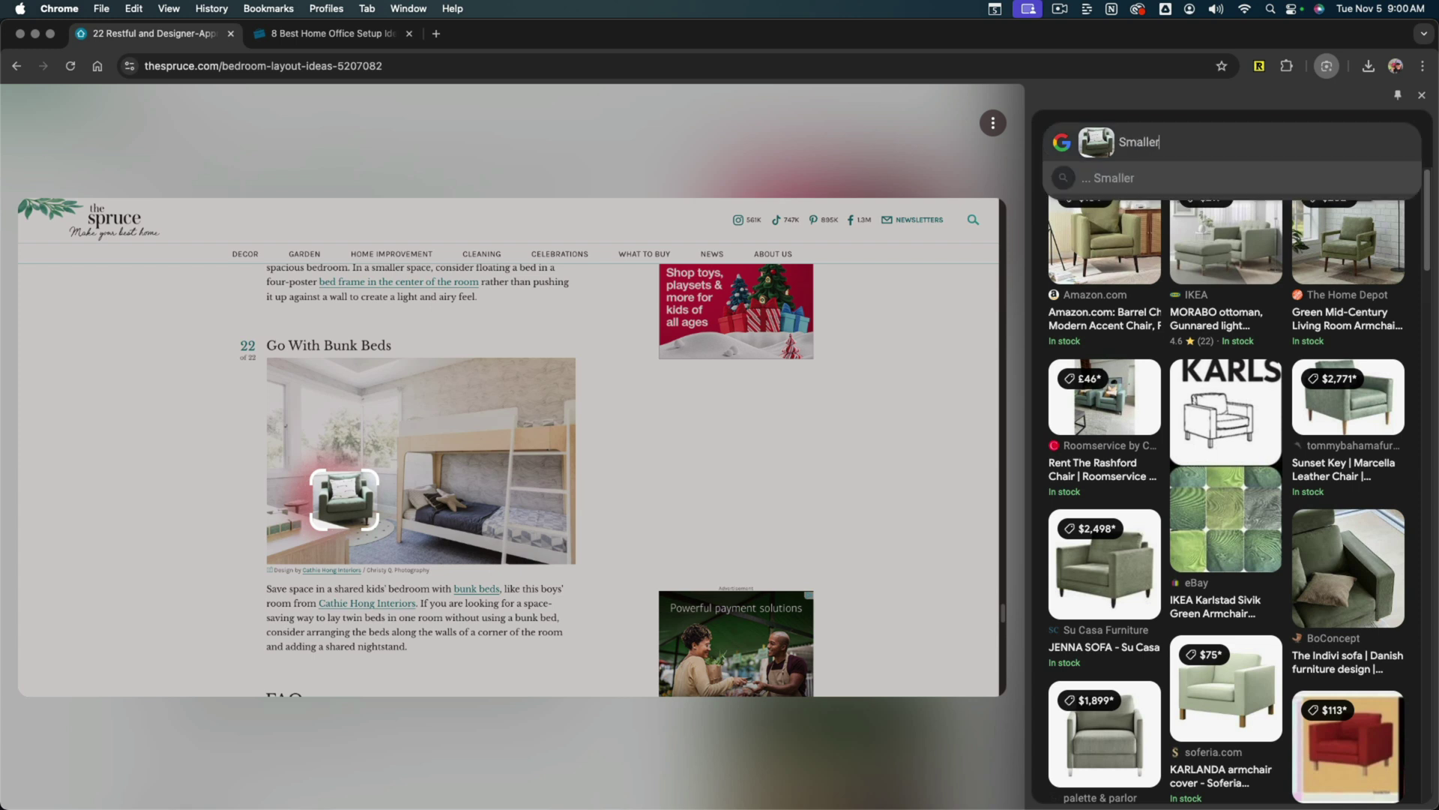
pyautogui.press('Return')
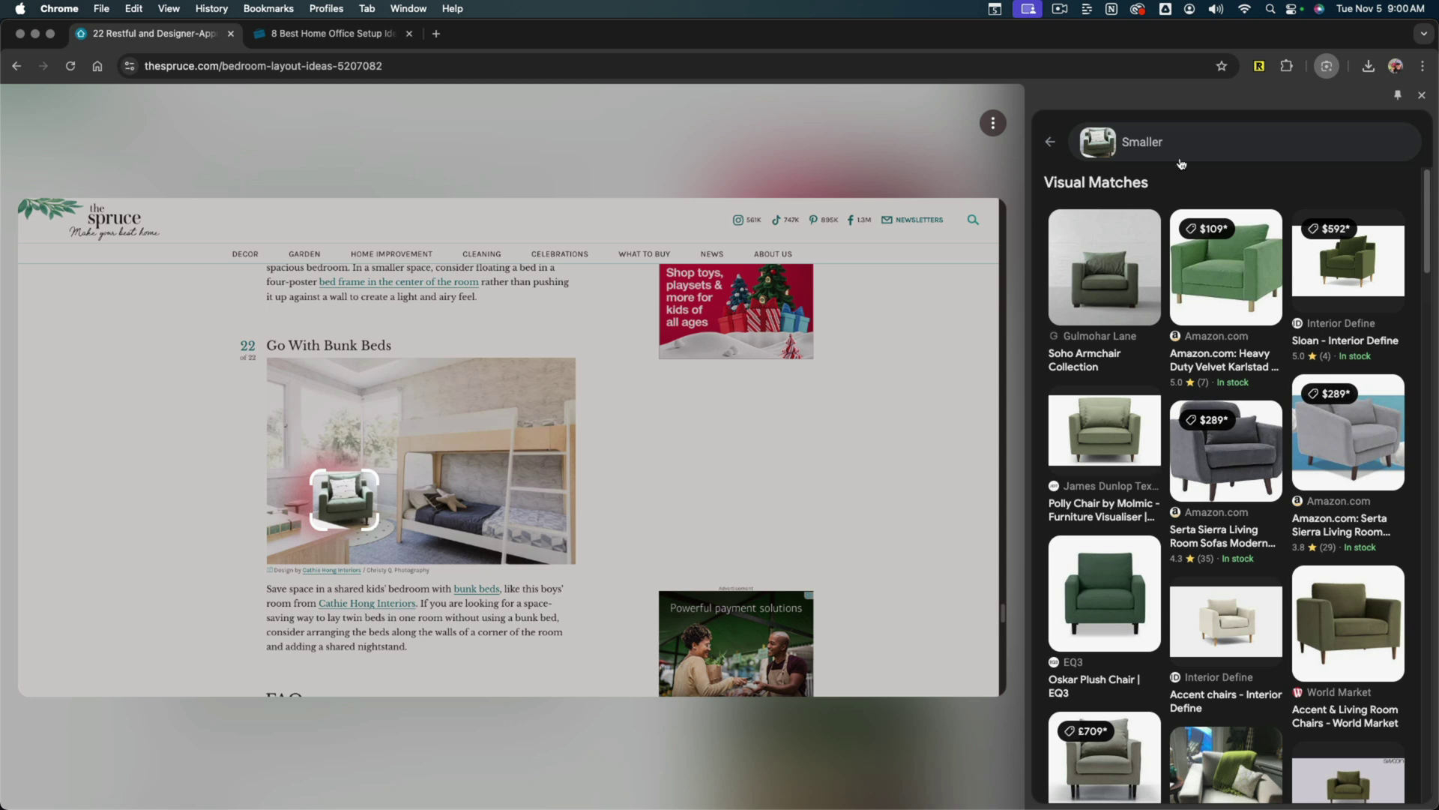
pyautogui.click(1052, 142)
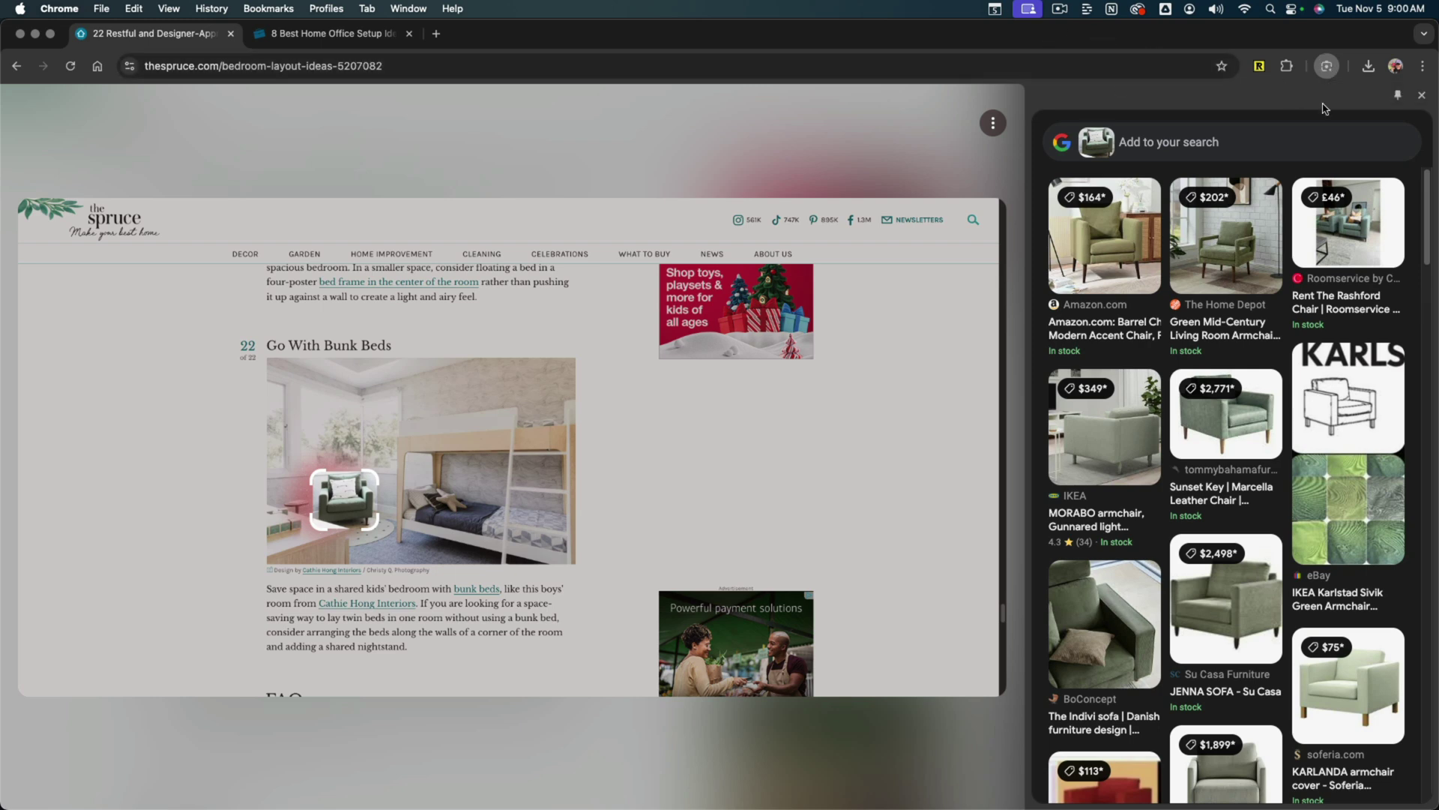
# - Close the armchair results, run a Lens search on the bunk bed, then close the panel
pyautogui.click(1423, 96)
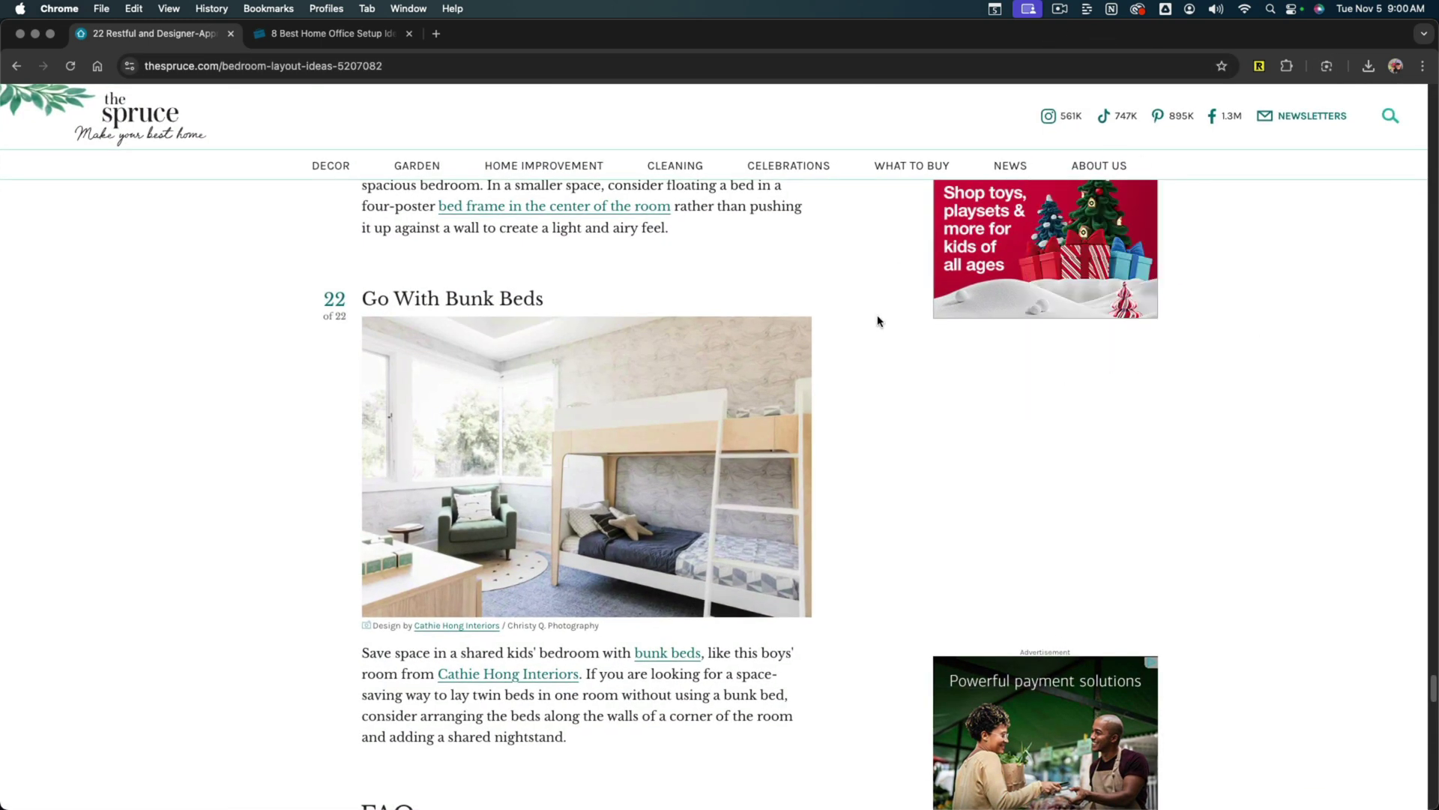
pyautogui.click(1327, 66)
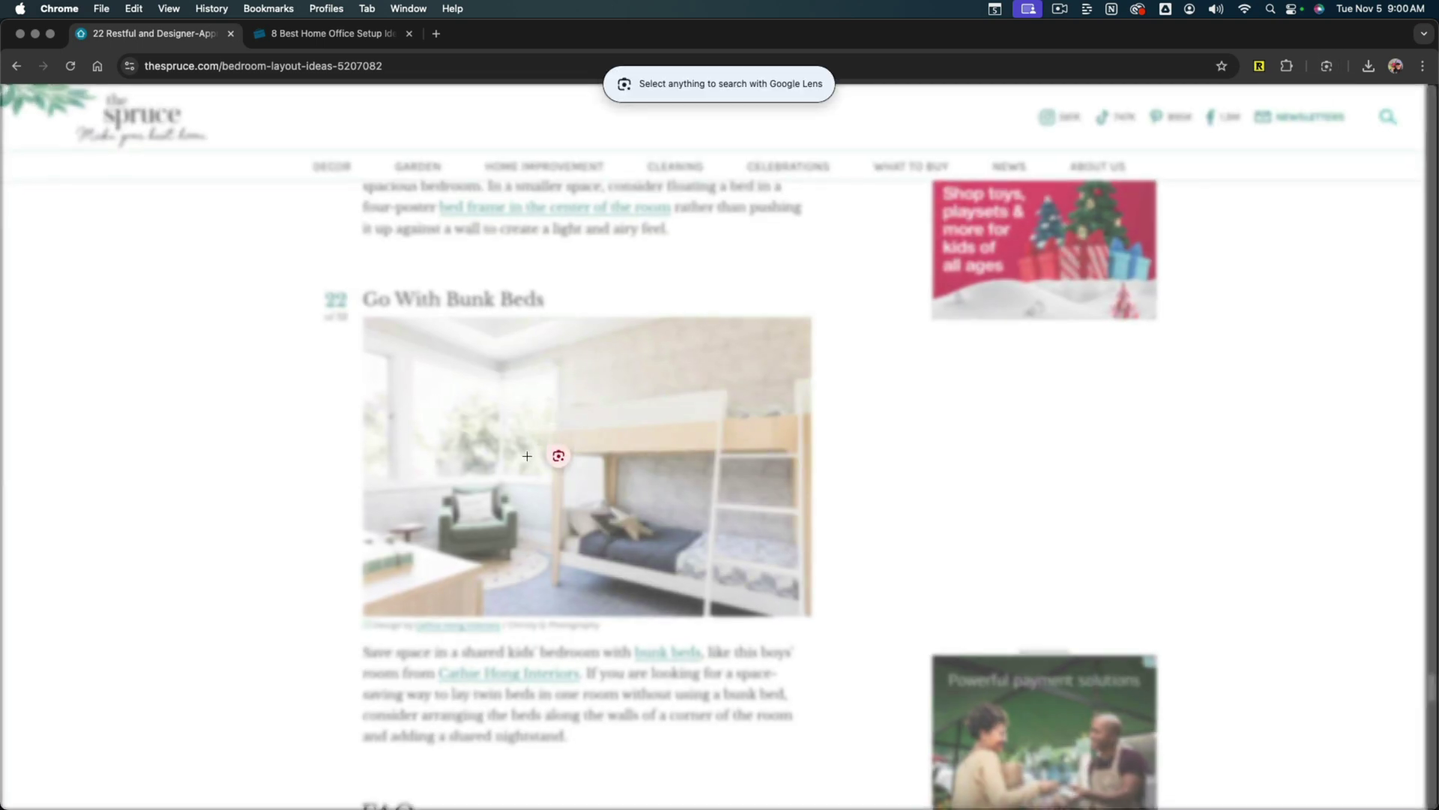
pyautogui.moveTo(558, 401); pyautogui.dragTo(817, 626)
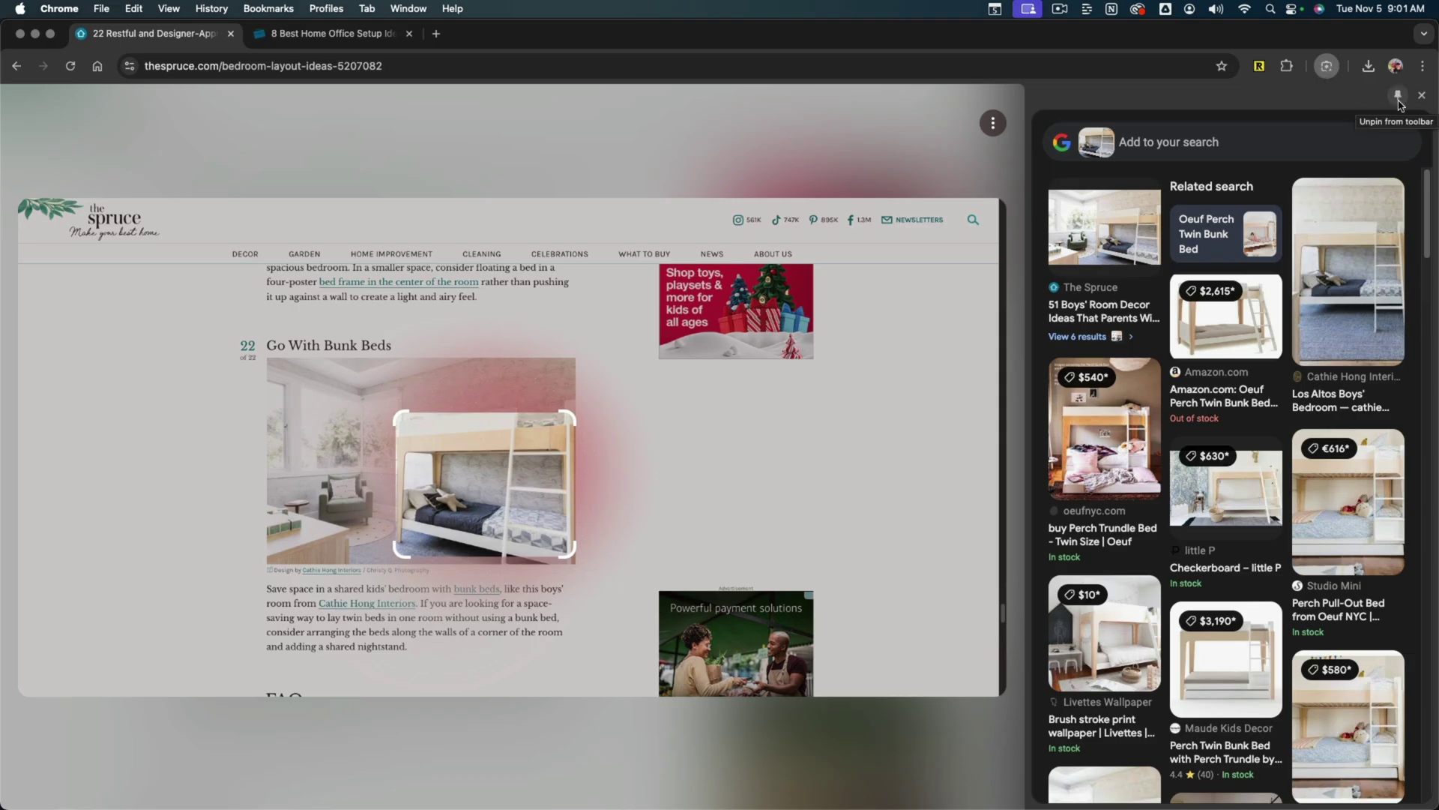
pyautogui.click(1422, 95)
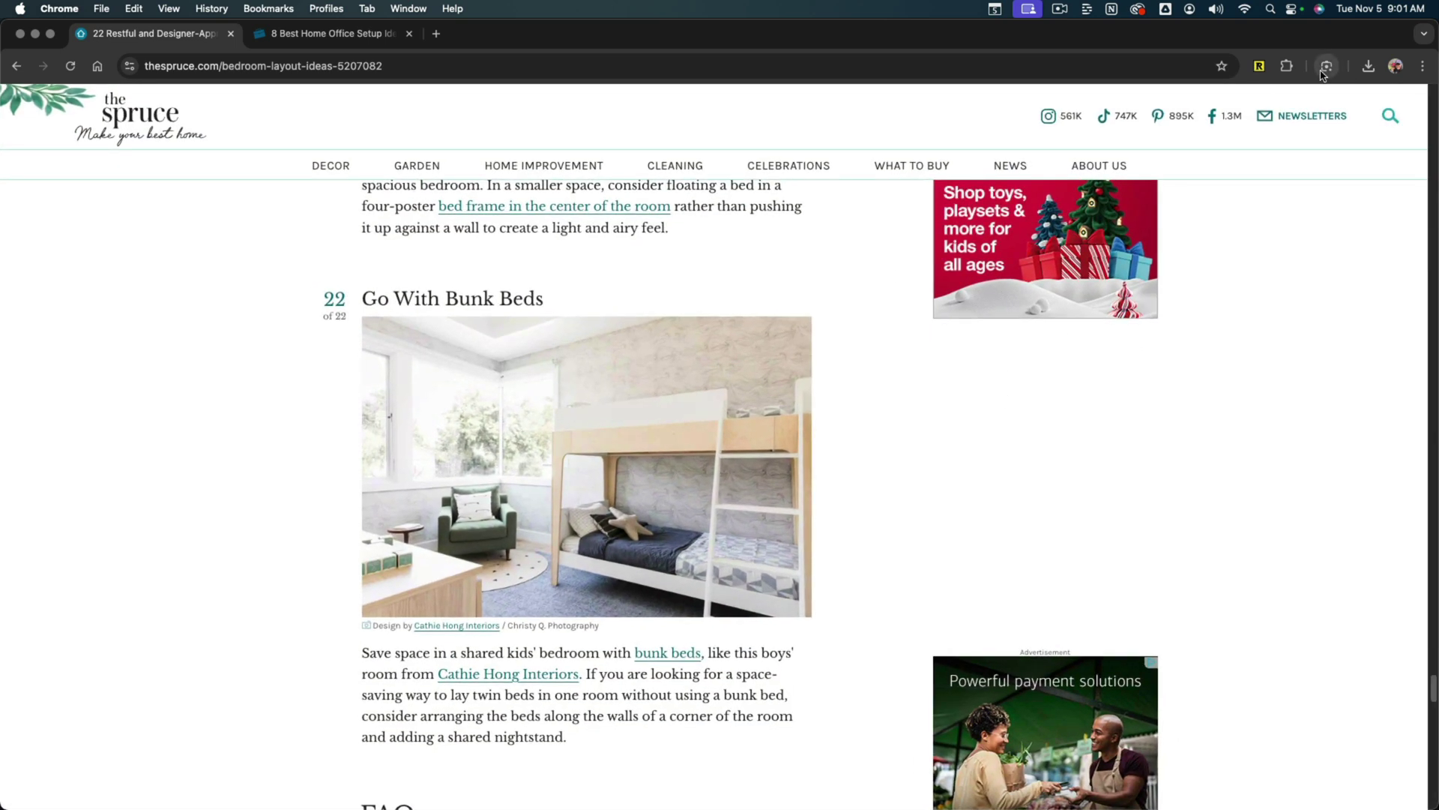
# - On the home office article, Lens-search the mouse and leather mouse pad in the desk photo
pyautogui.click(330, 33)
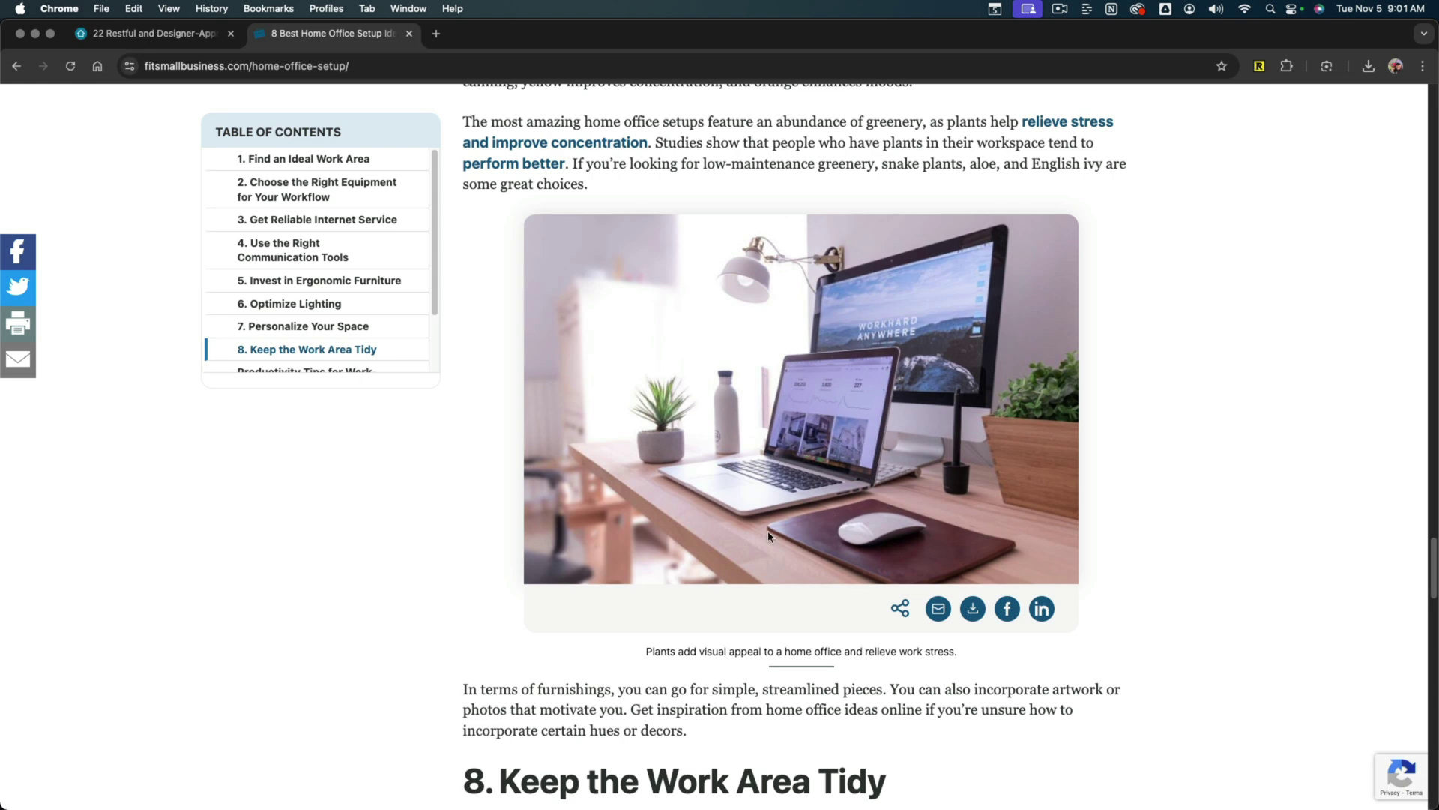
pyautogui.click(1327, 68)
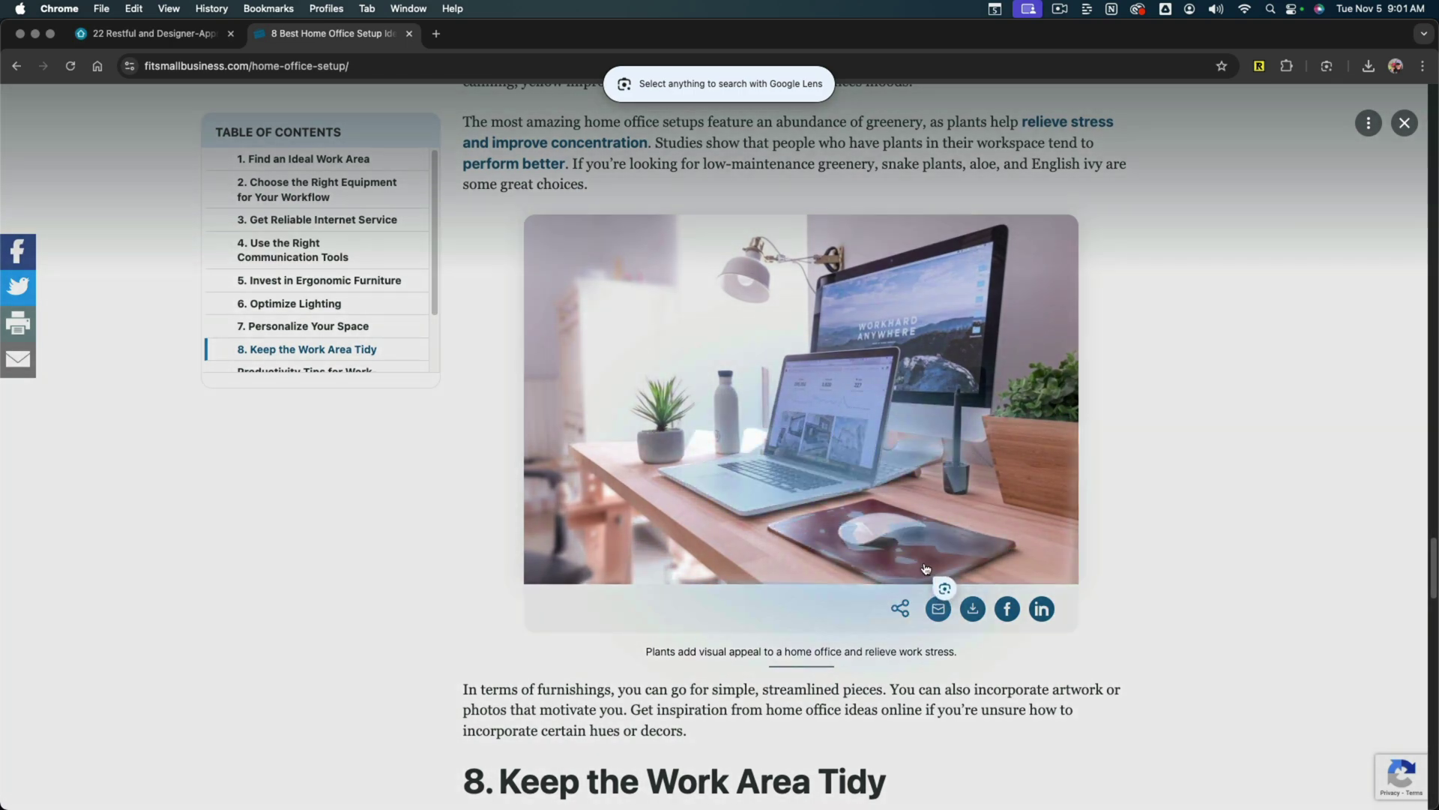
pyautogui.click(926, 568)
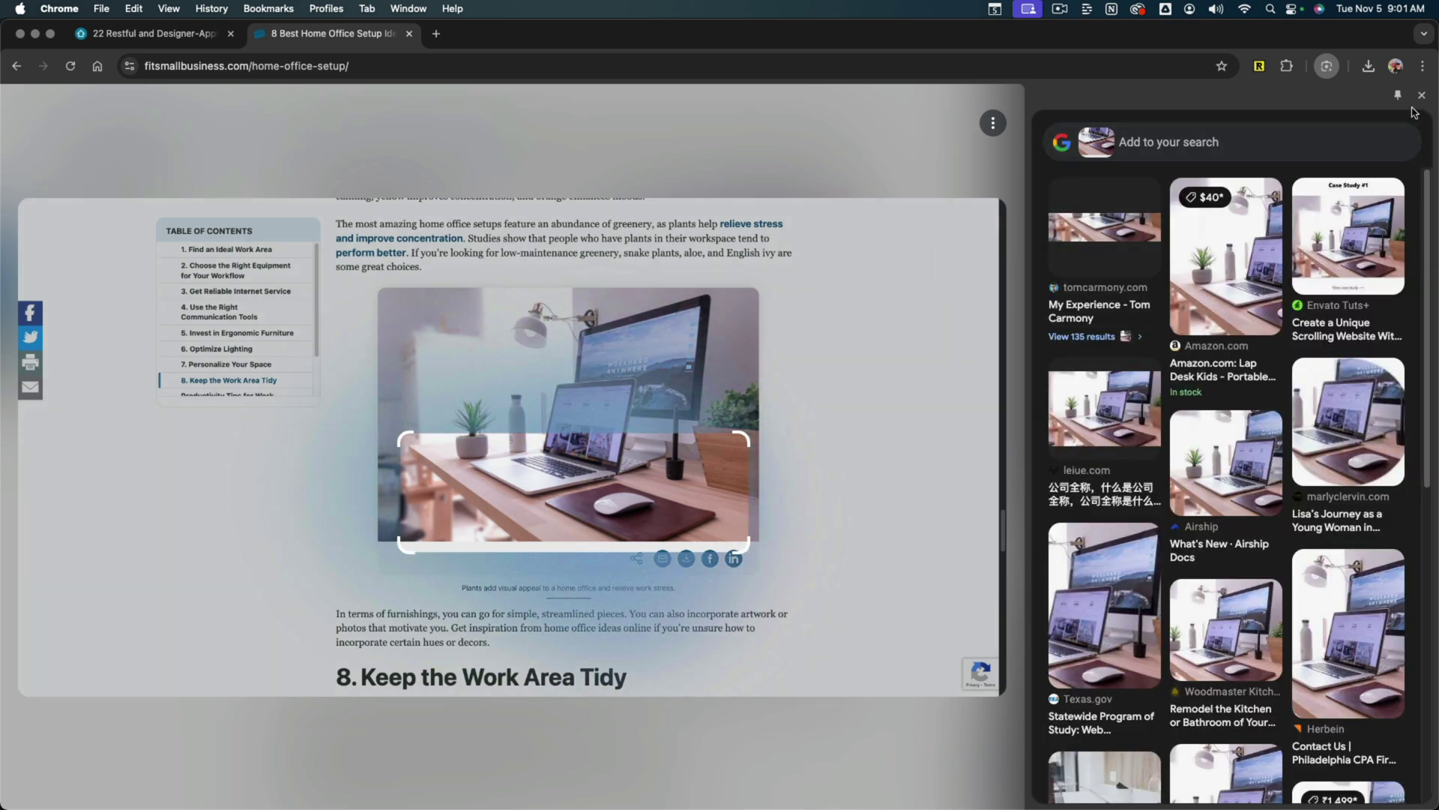
pyautogui.click(1423, 97)
pyautogui.click(1327, 66)
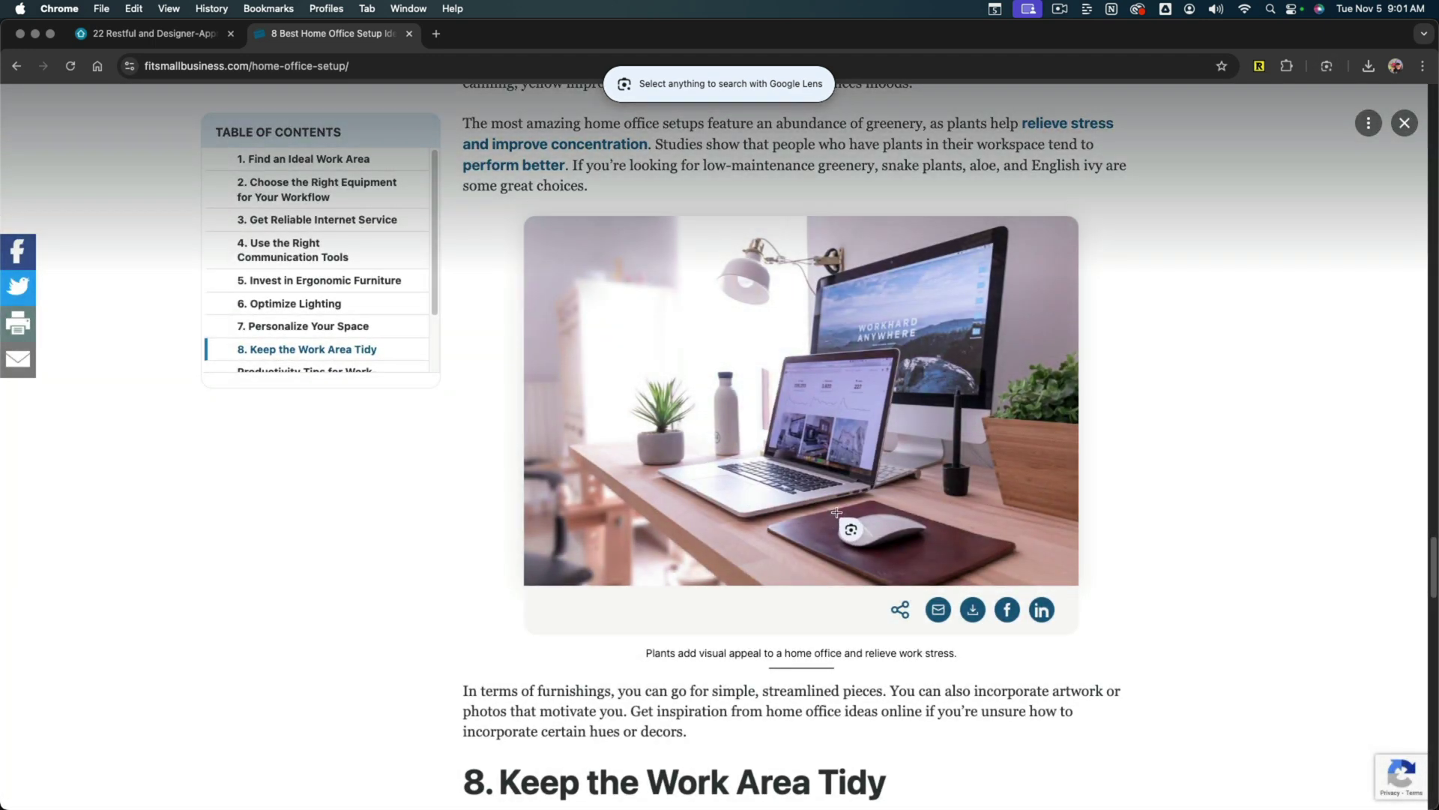
pyautogui.moveTo(834, 513); pyautogui.dragTo(972, 577)
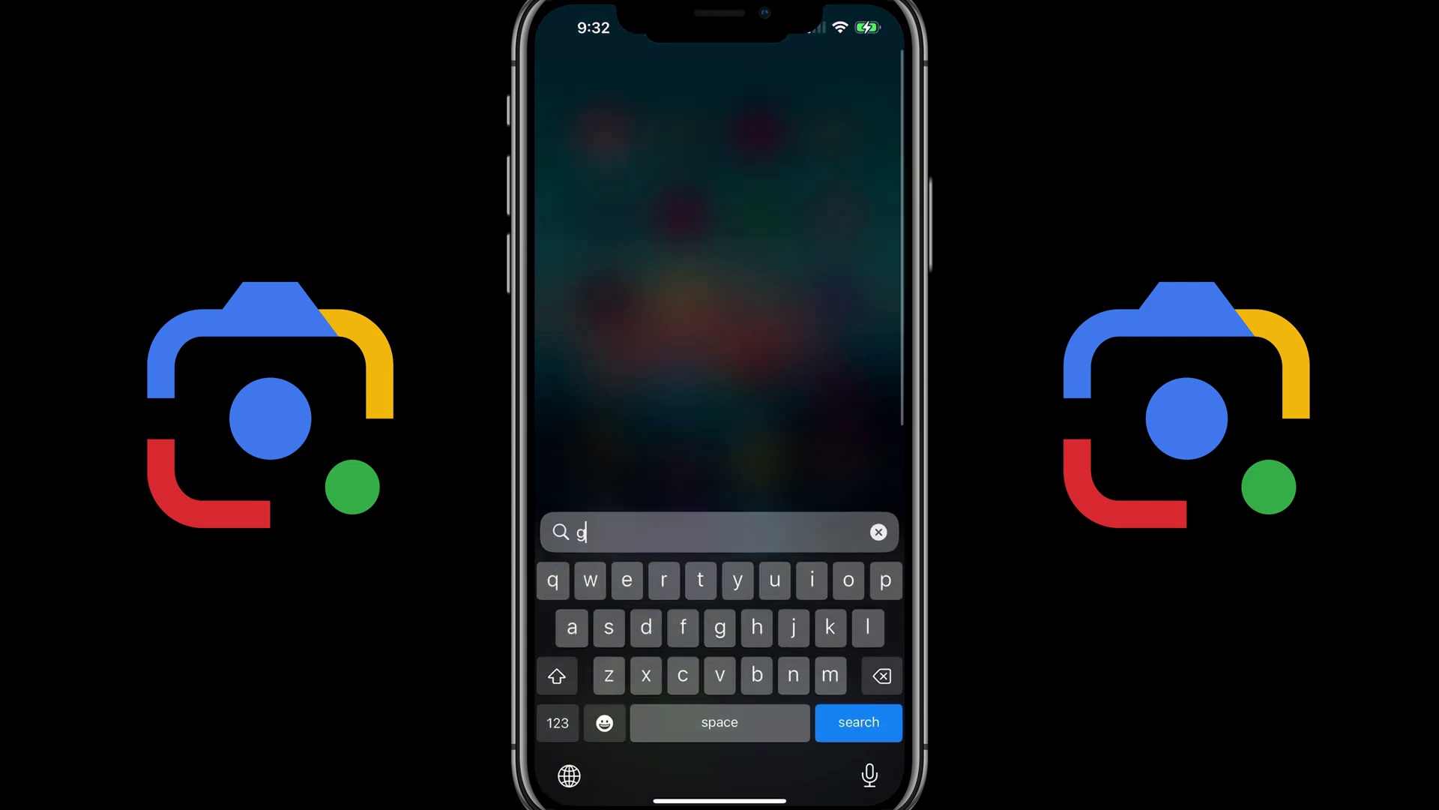
# - Search 'google' in iPhone Spotlight and launch the Google app
pyautogui.write('oog')
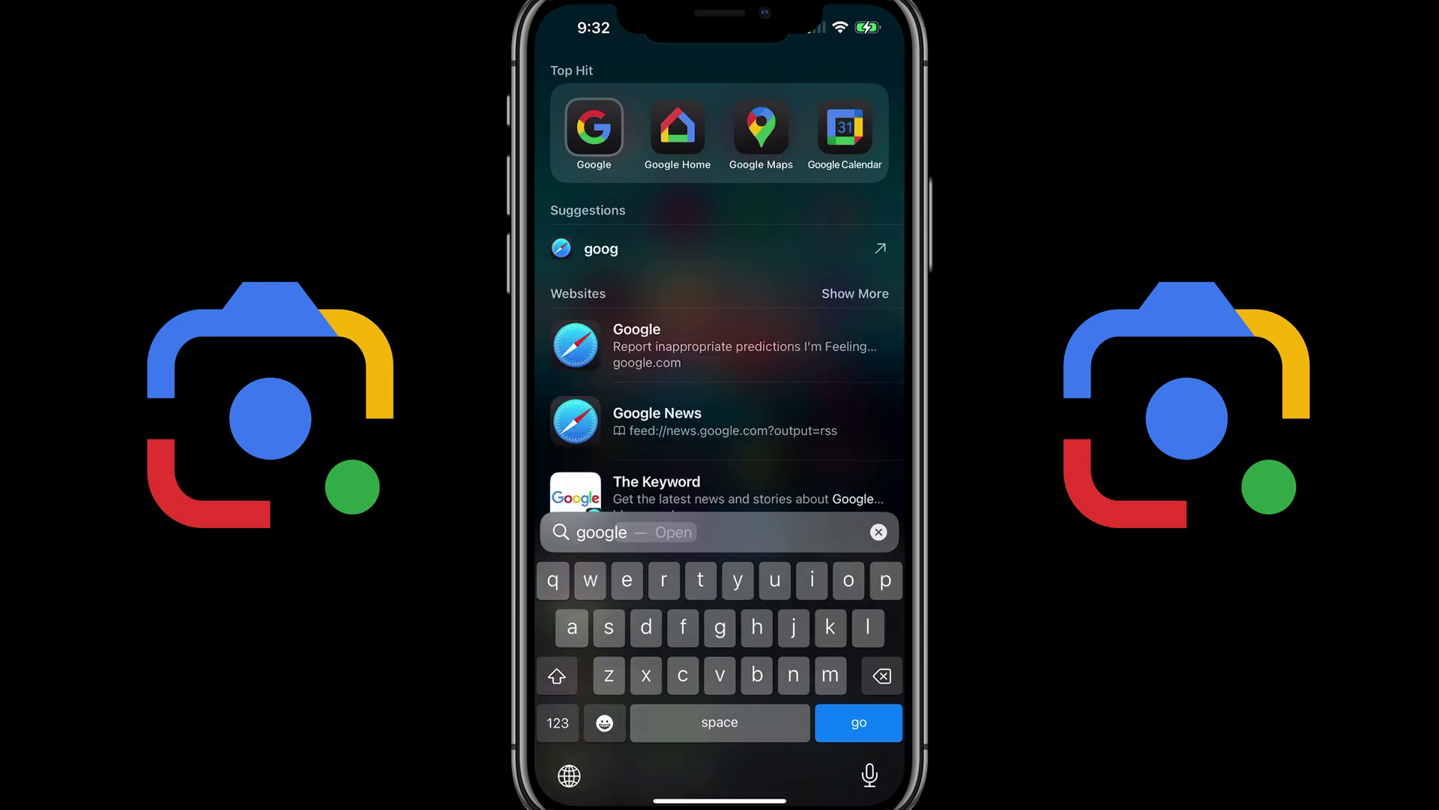
pyautogui.press('Return')
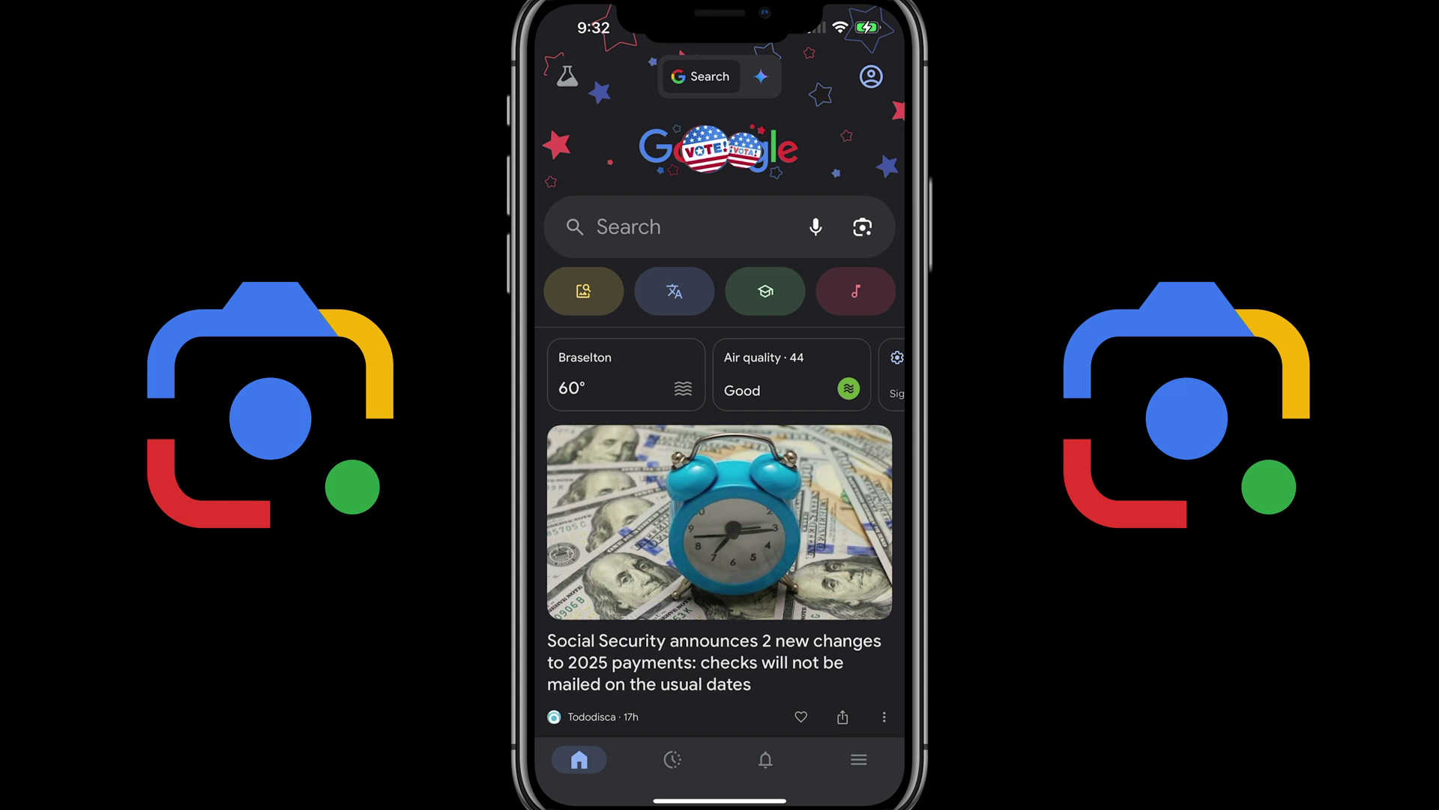
# - Open the Lens camera viewfinder from the Google app, framing the green Lexar USB drive
pyautogui.click(862, 226)
pyautogui.click(862, 226)
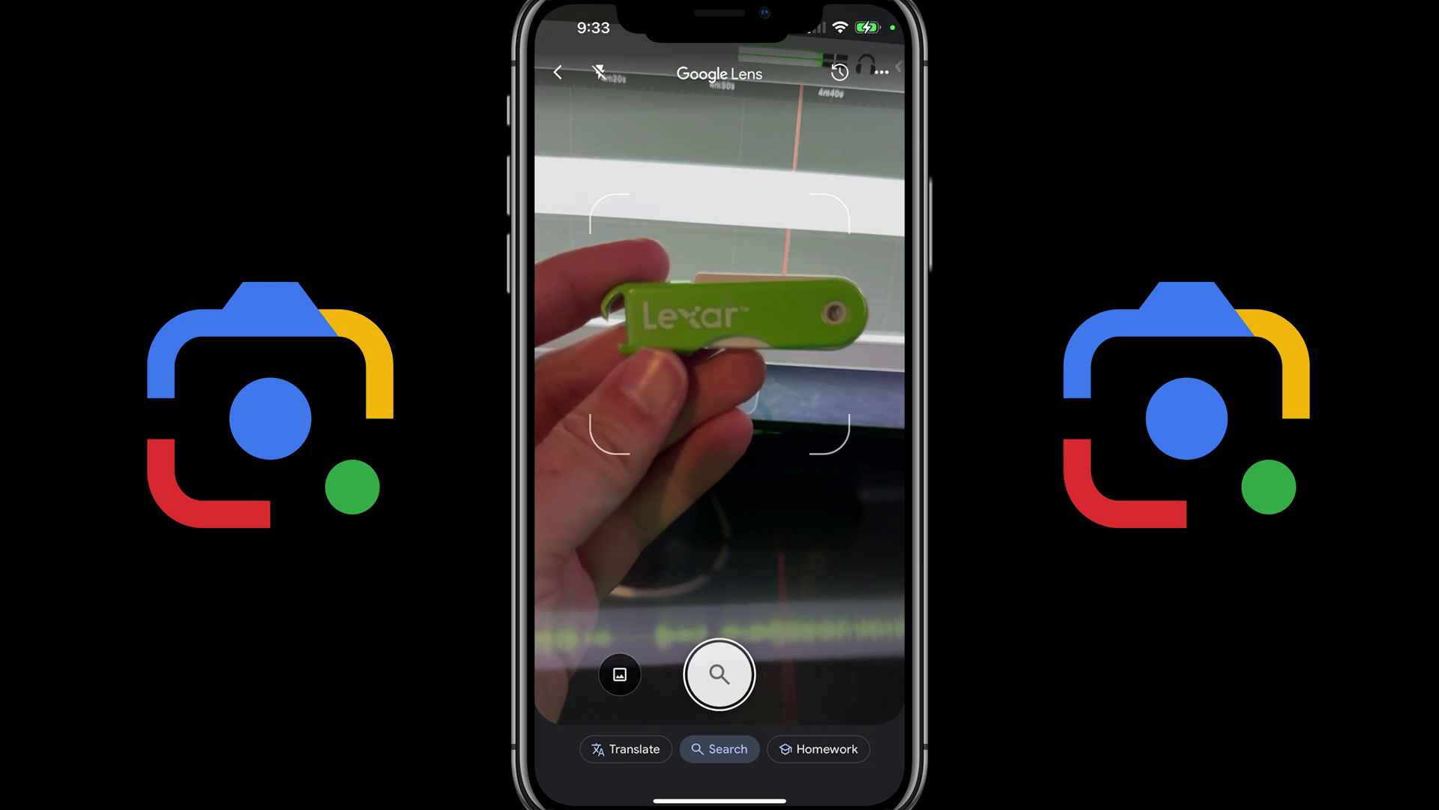
# - Capture the USB drive, browse its Lexar JumpDrive TwistTurn listings, then collapse the results sheet
pyautogui.click(719, 674)
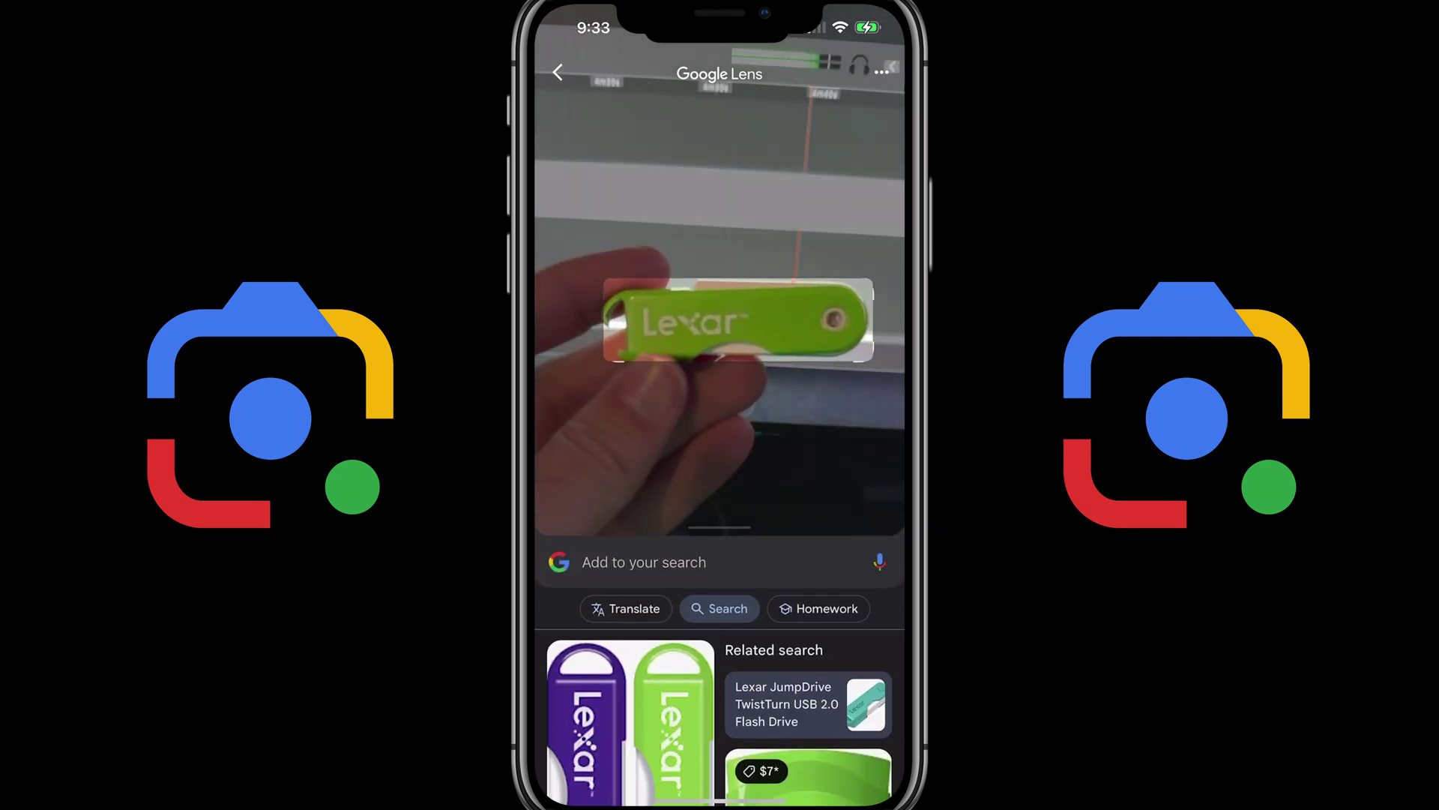
pyautogui.moveTo(719, 570); pyautogui.dragTo(719, 150)
pyautogui.scroll(-15, 719, 405)
pyautogui.scroll(-8, 719, 405)
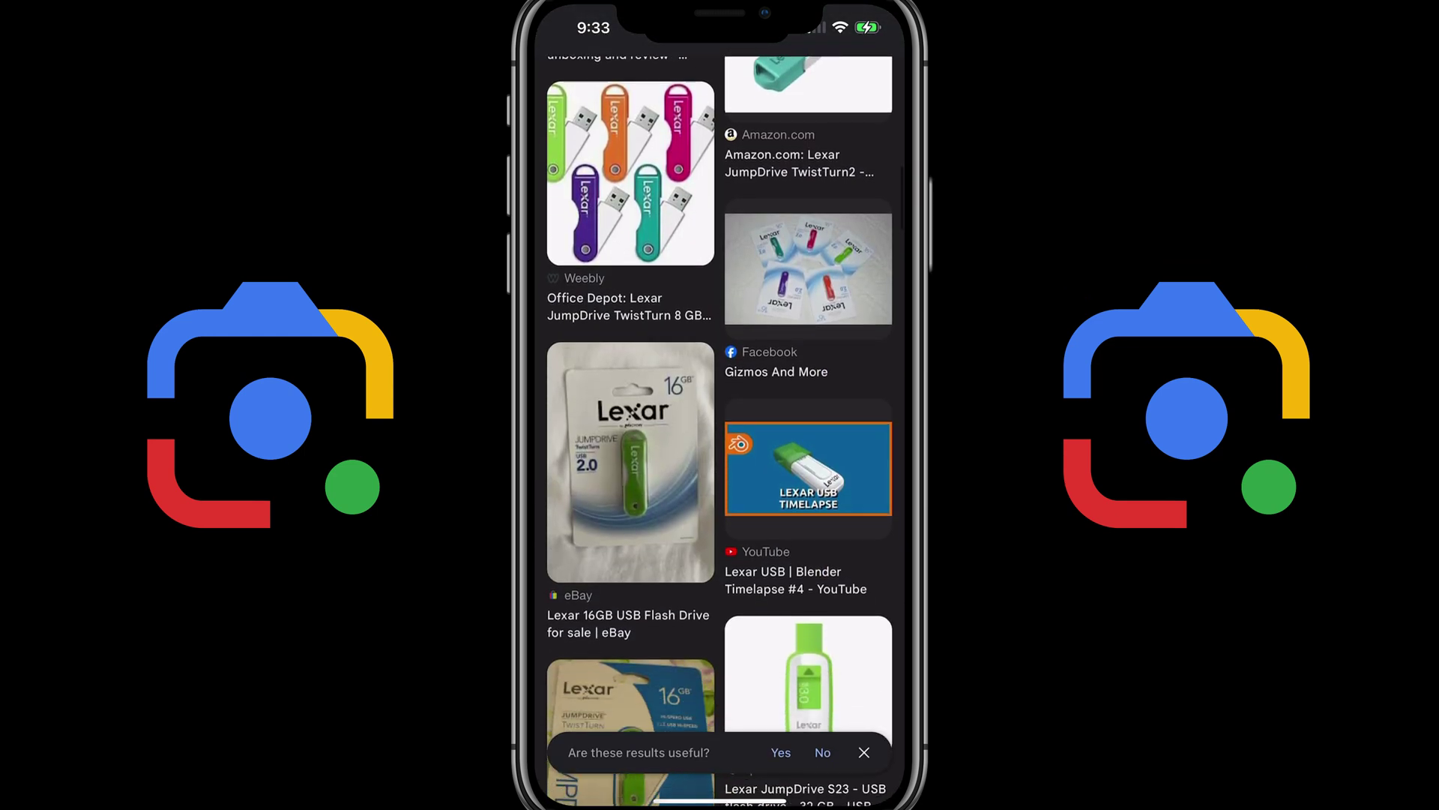
pyautogui.scroll(10, 720, 404)
pyautogui.scroll(-5, 719, 405)
pyautogui.scroll(3, 720, 404)
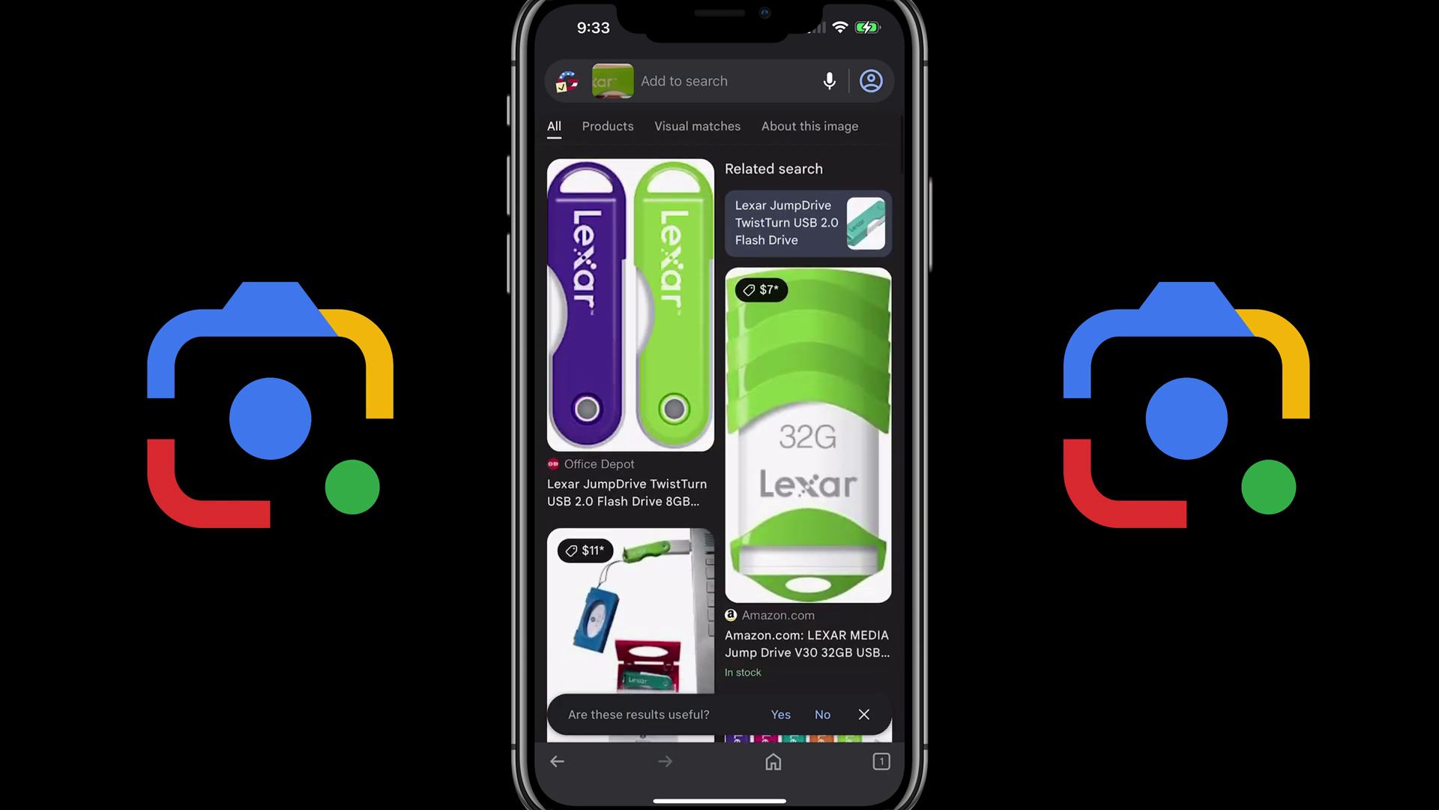
pyautogui.moveTo(719, 149); pyautogui.dragTo(720, 637)
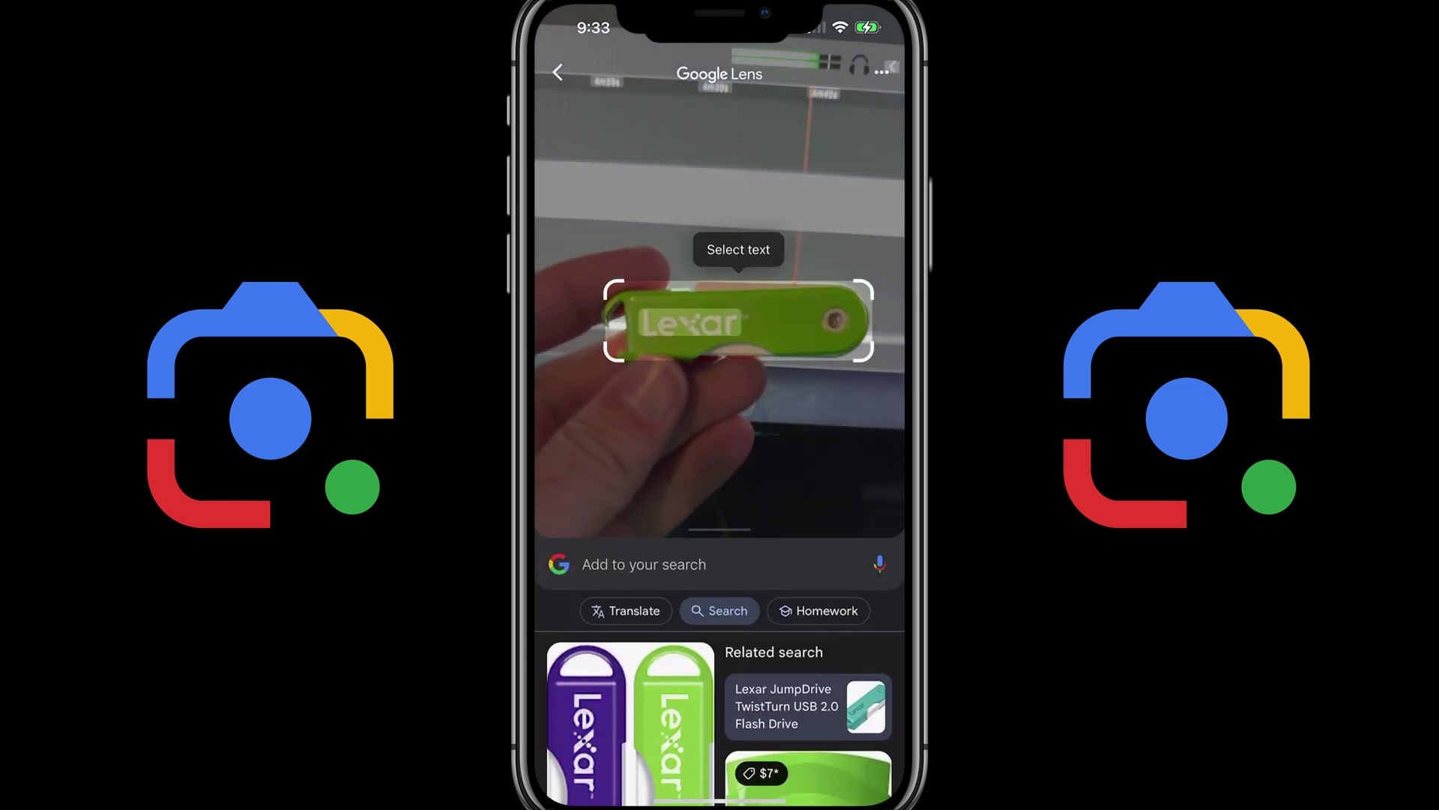